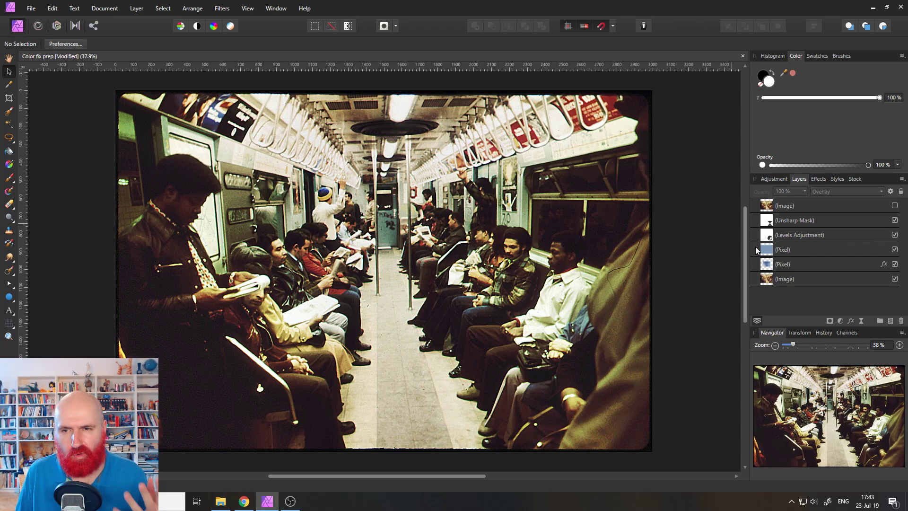
# Make the top faded Image layer visible again so the washed-out original shows, then deselect it
pyautogui.click(895, 206)
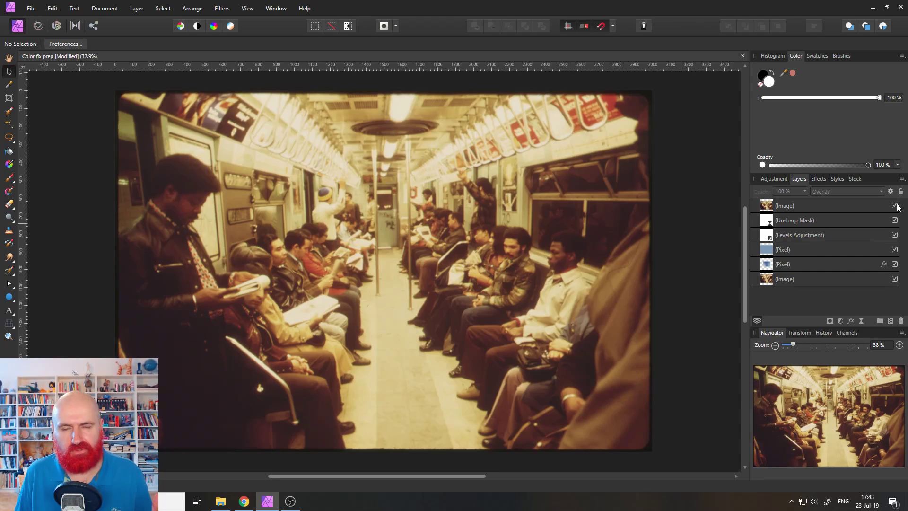
pyautogui.click(895, 206)
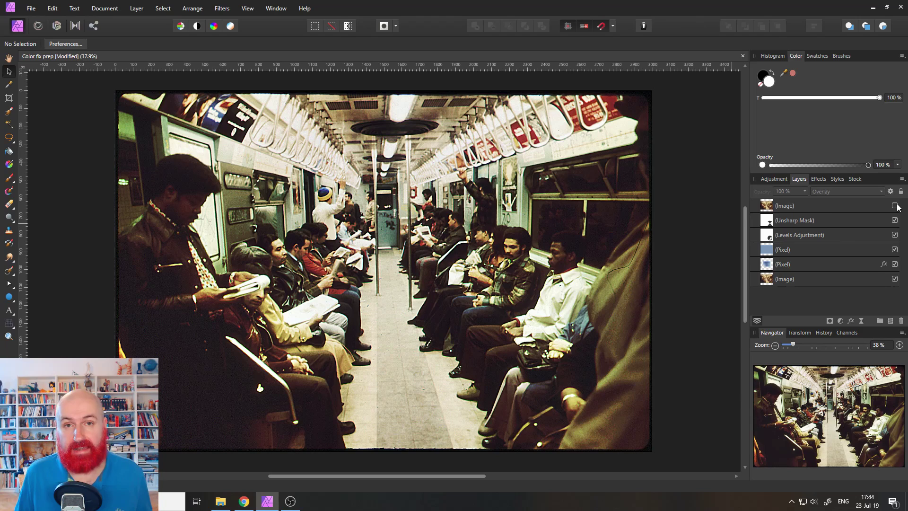
pyautogui.click(821, 209)
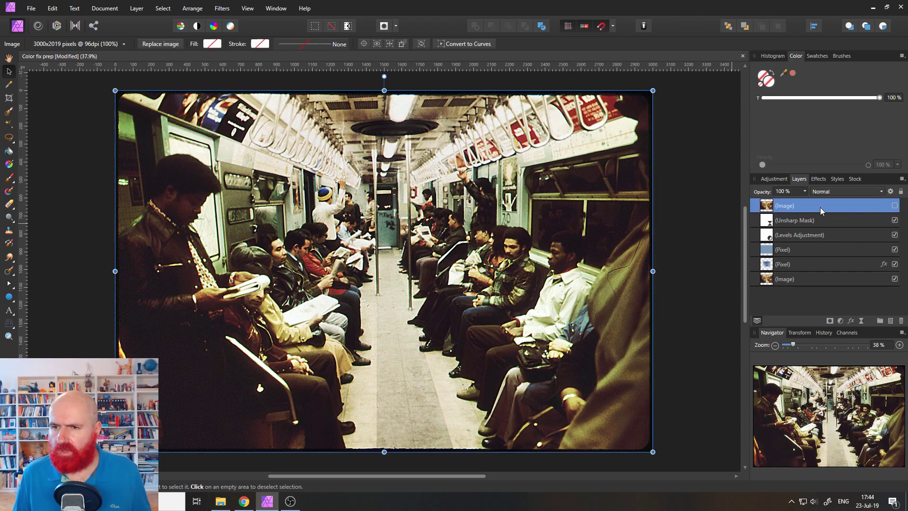
pyautogui.click(894, 206)
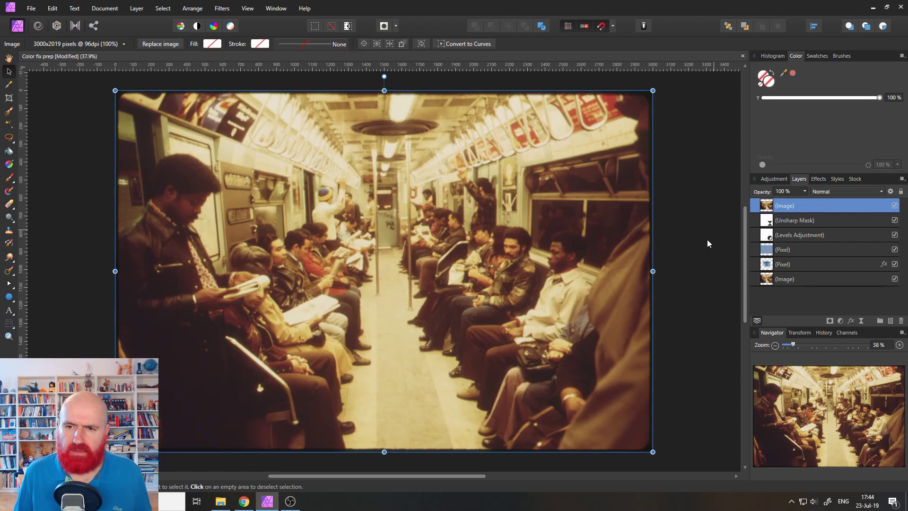
pyautogui.click(700, 262)
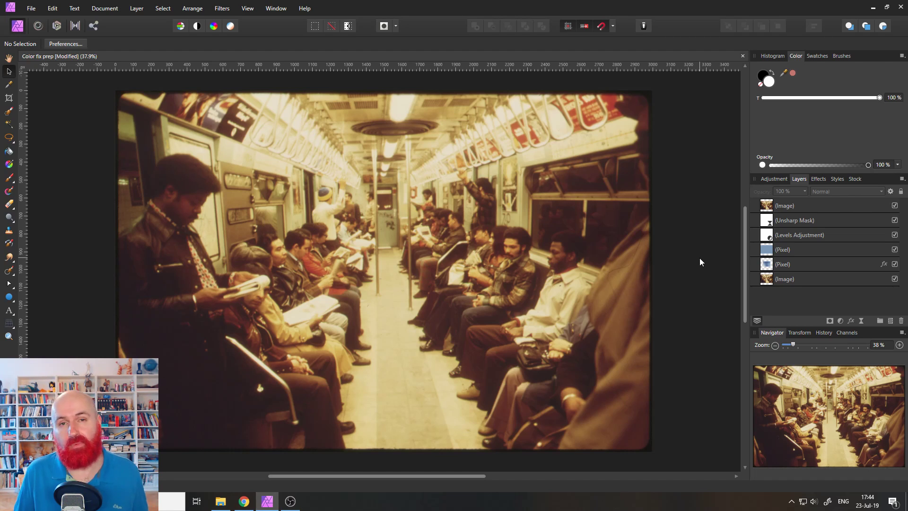
# Select the top five correction layers down to the second Pixel layer and delete them
pyautogui.click(767, 206)
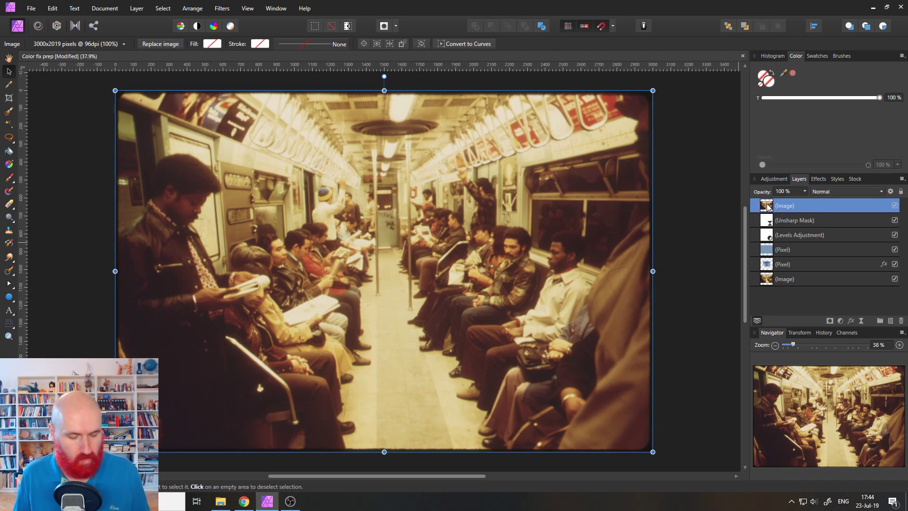
pyautogui.keyDown('shift'); pyautogui.click(768, 266); pyautogui.keyUp('shift')
pyautogui.click(901, 322)
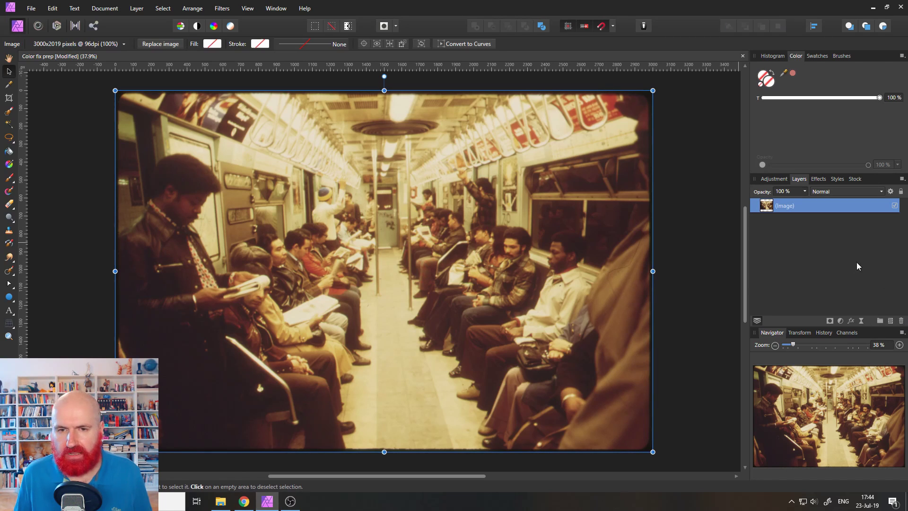
pyautogui.click(708, 258)
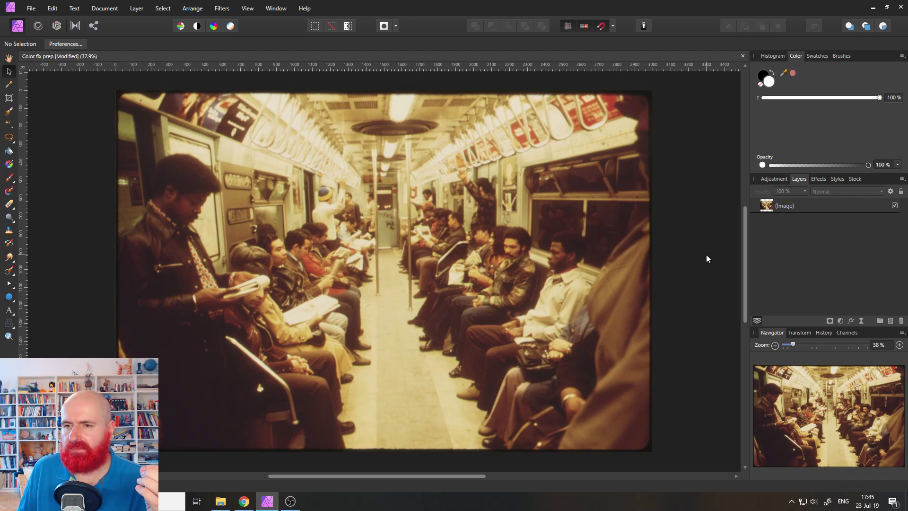
# Duplicate the Image layer and rasterize the top copy into a Pixel layer
pyautogui.click(766, 208)
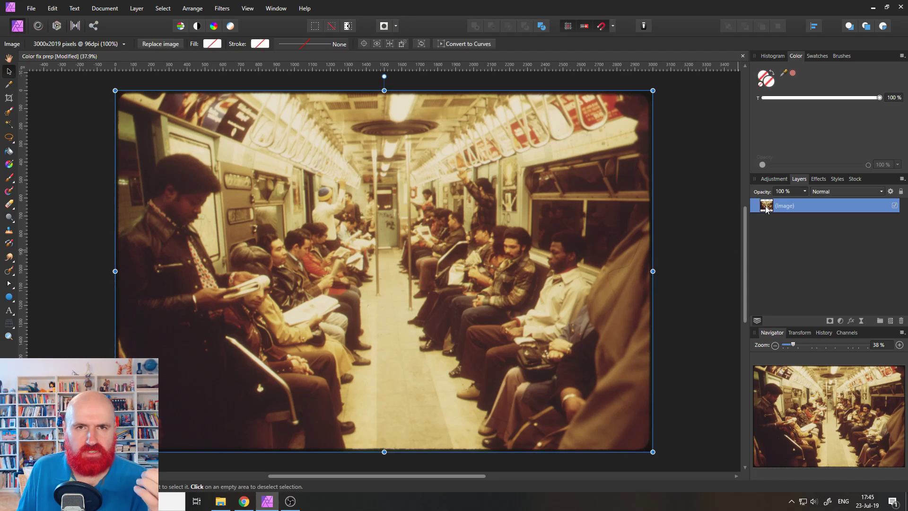
pyautogui.rightClick(766, 209)
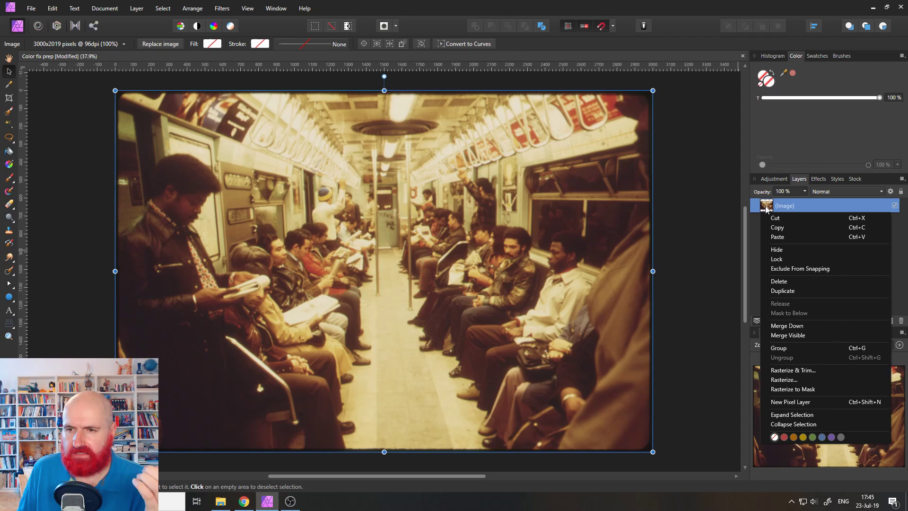
pyautogui.click(784, 291)
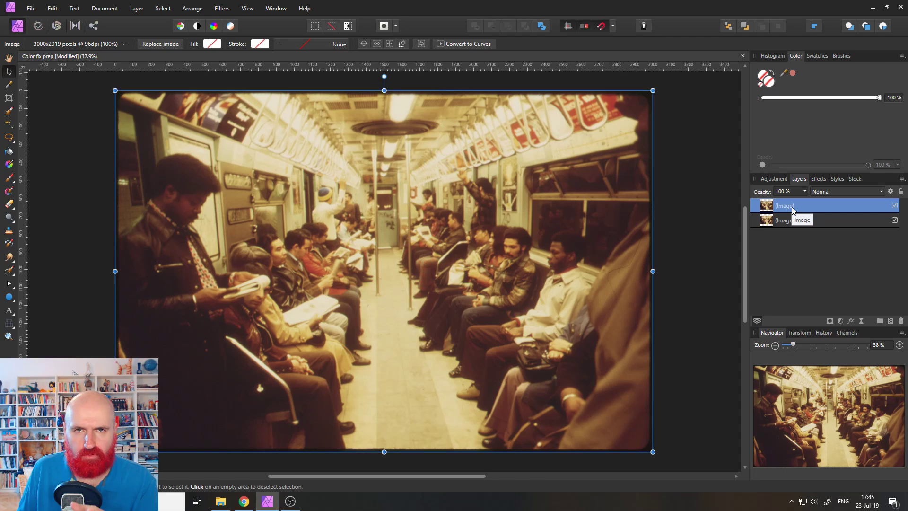
pyautogui.rightClick(767, 209)
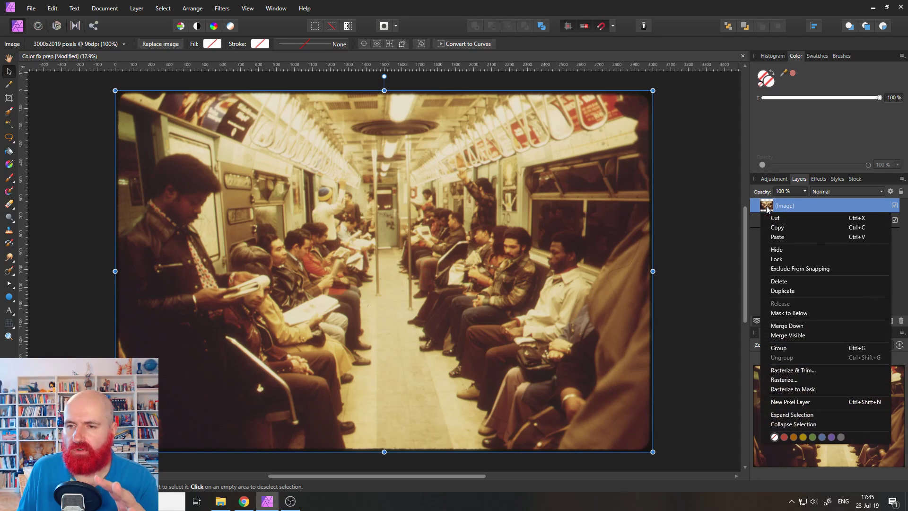
pyautogui.click(784, 379)
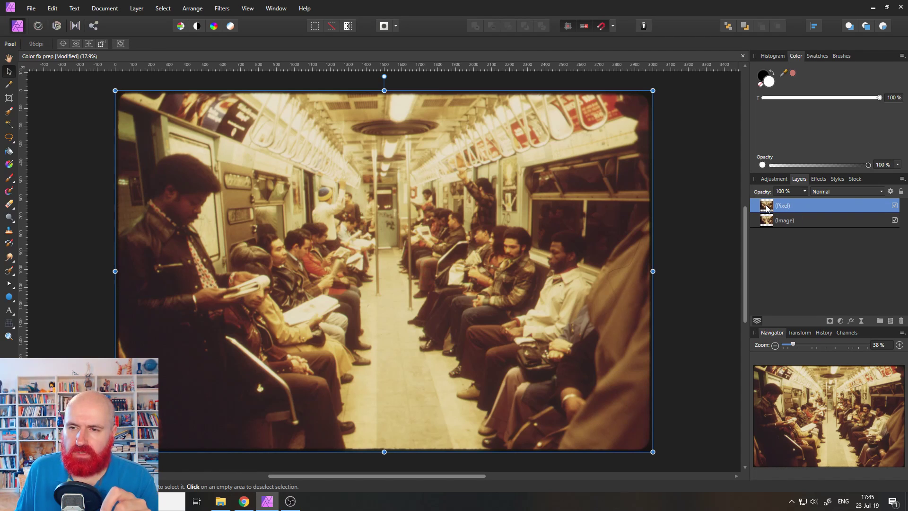
# Invert the top Pixel layer with Ctrl+I and set its blend mode to Overlay
pyautogui.click(138, 10)
pyautogui.press('Escape')
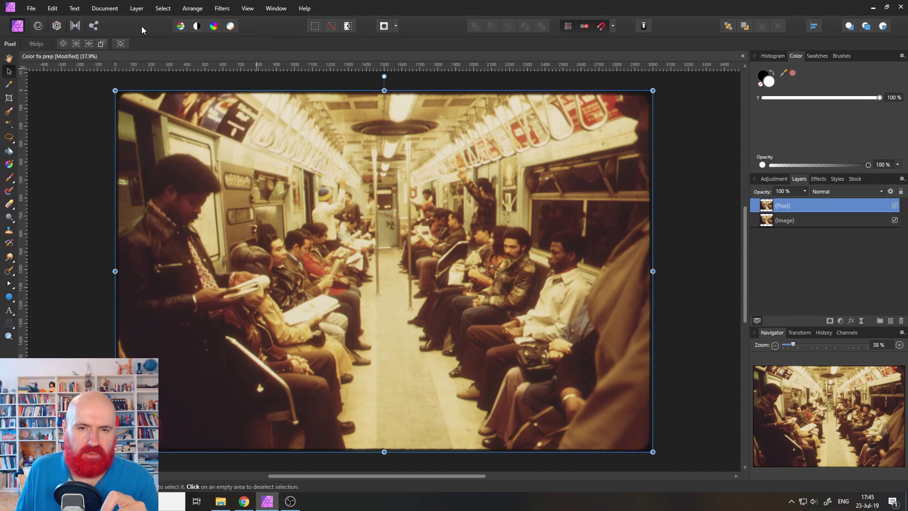
pyautogui.hotkey('ctrl', 'i')
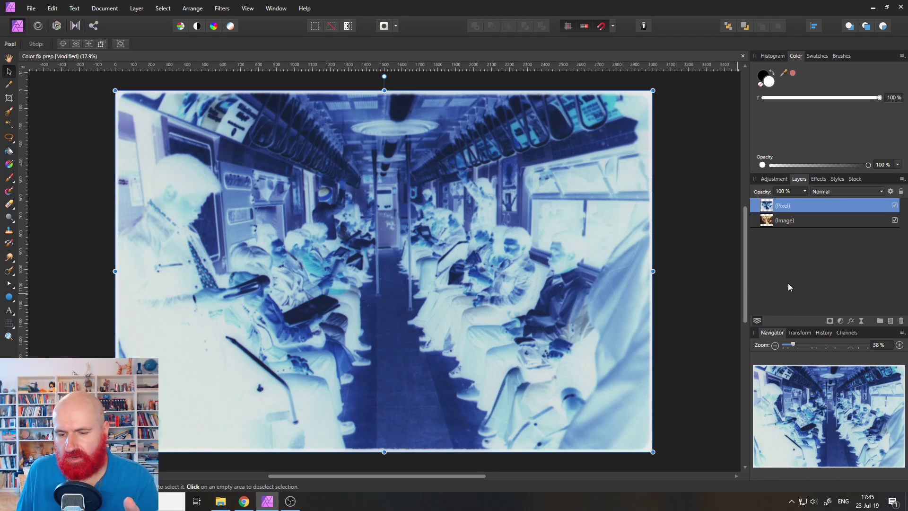
pyautogui.click(831, 191)
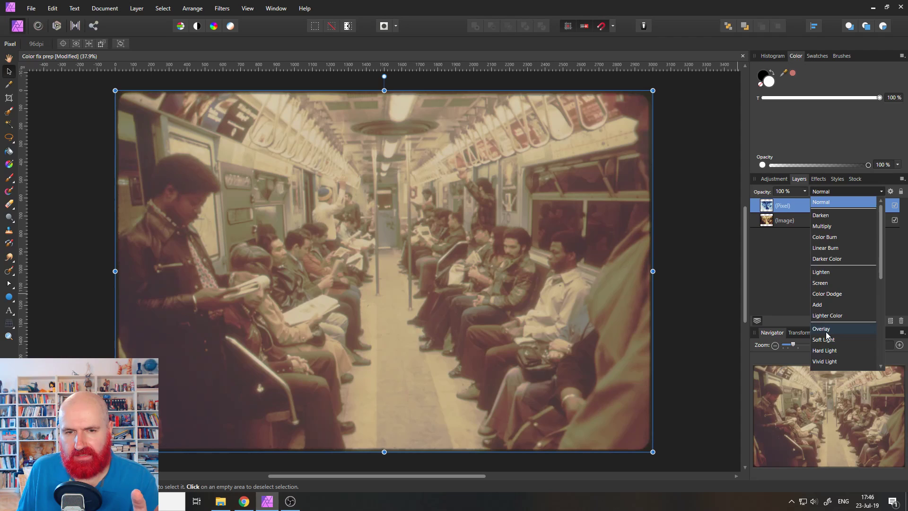
pyautogui.click(825, 329)
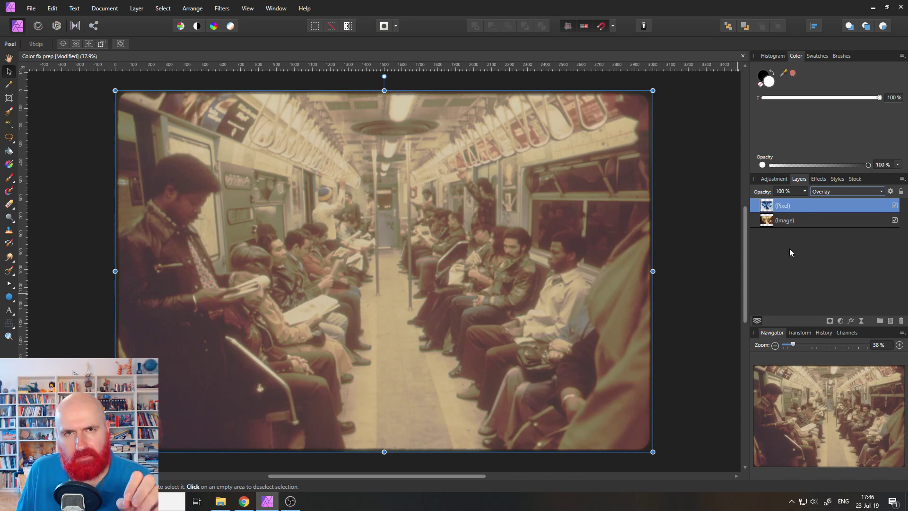
pyautogui.click(818, 179)
# Add a Gaussian Blur layer effect with a 300 px radius to the Pixel layer
pyautogui.click(764, 208)
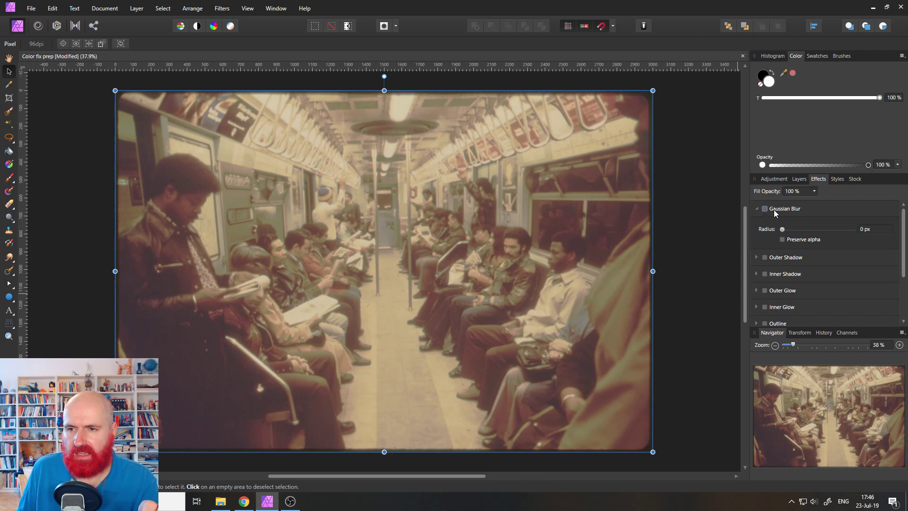
pyautogui.moveTo(782, 229); pyautogui.dragTo(878, 238)
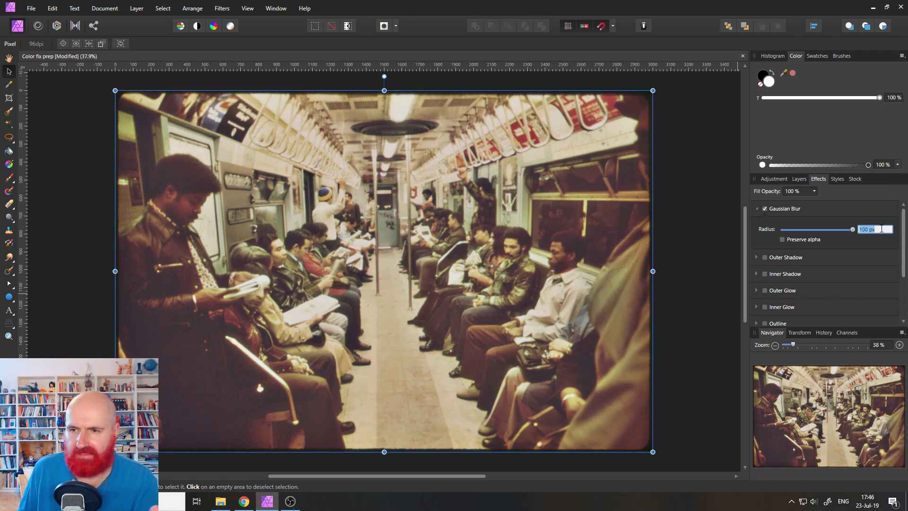
pyautogui.write('300')
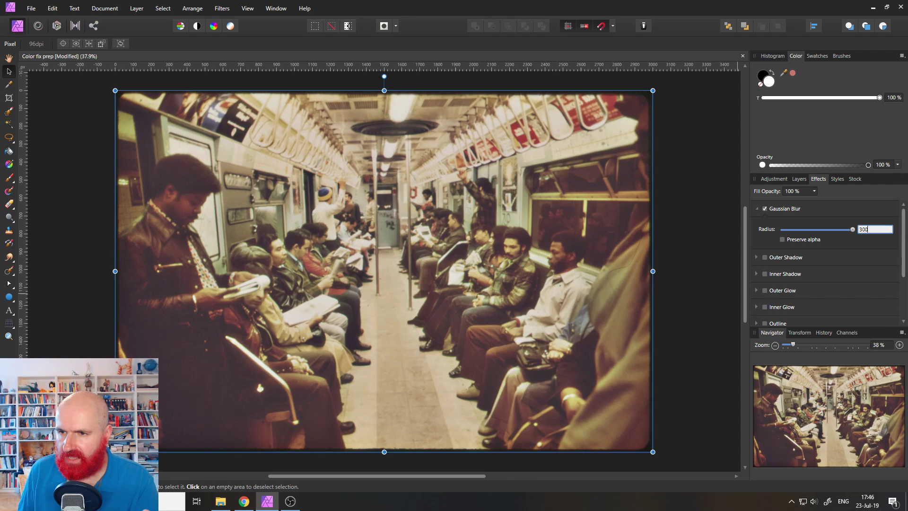
pyautogui.press('Return')
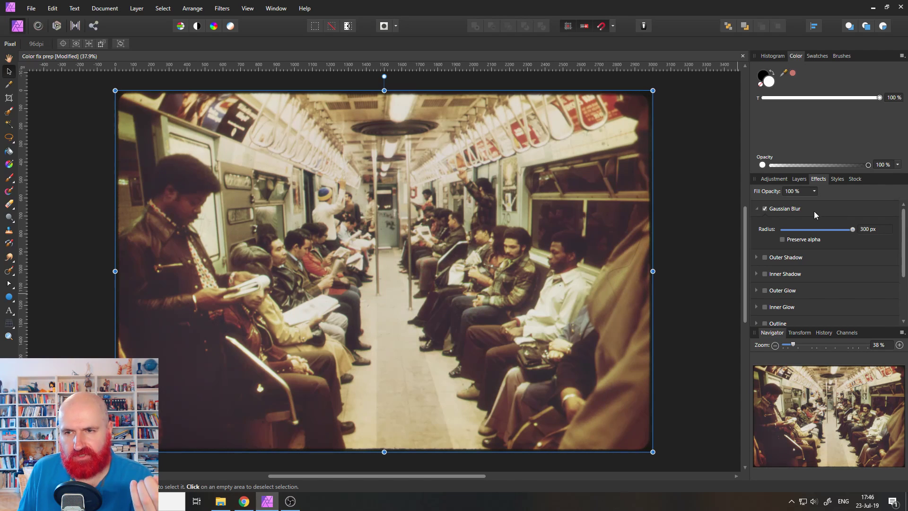
# Turn on Preserve alpha for the Pixel layer's Gaussian Blur effect
pyautogui.click(802, 181)
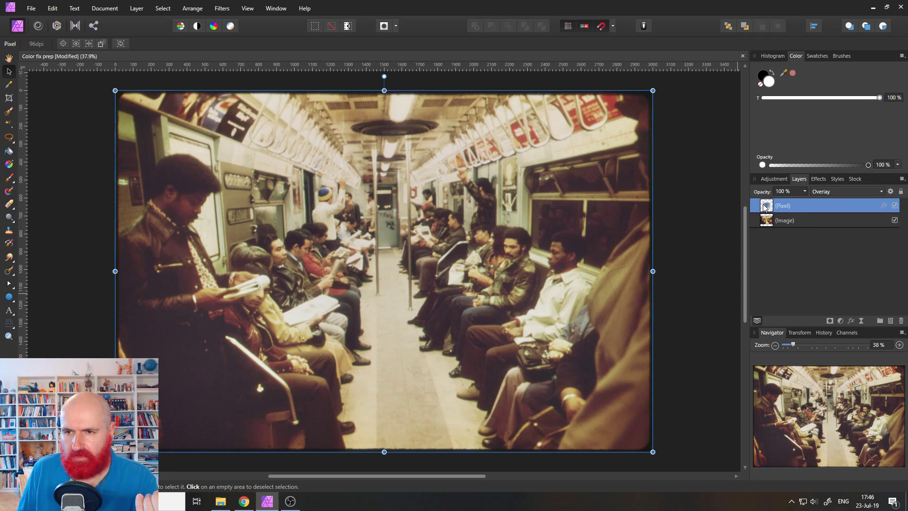
pyautogui.click(837, 191)
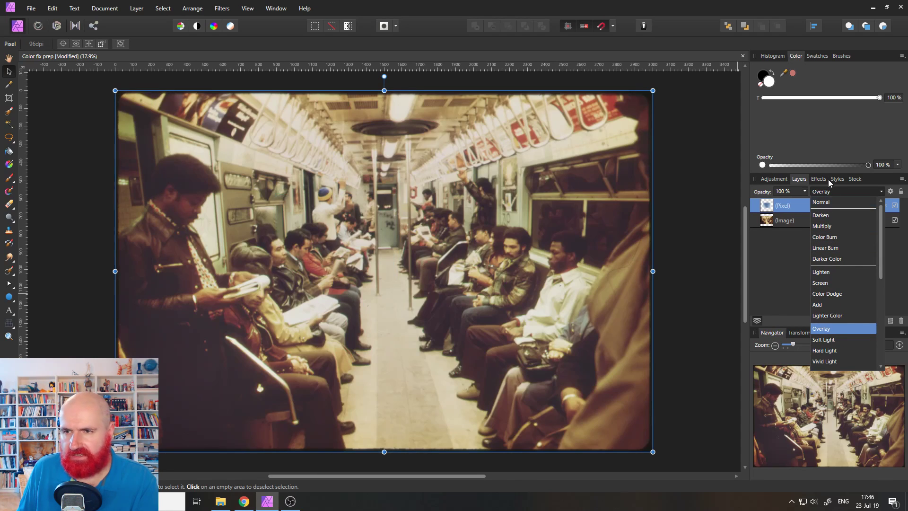
pyautogui.click(823, 179)
pyautogui.click(822, 179)
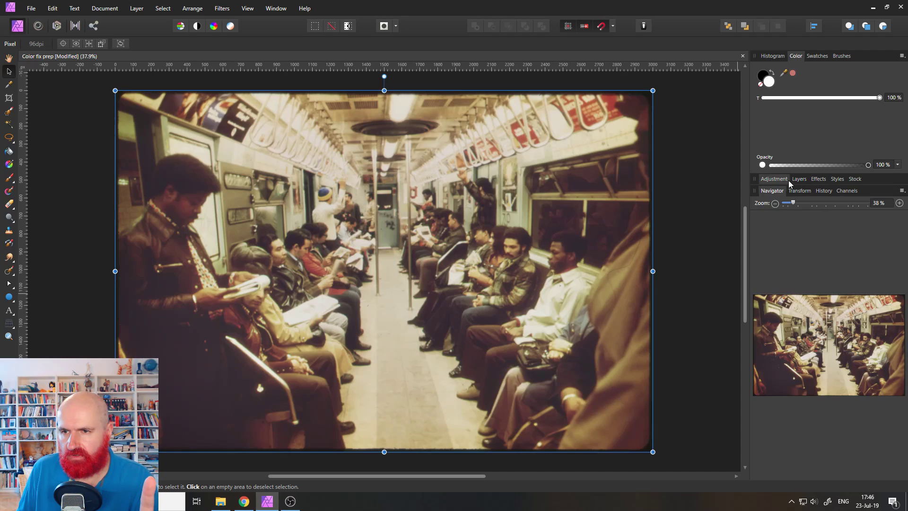
pyautogui.click(799, 179)
pyautogui.click(823, 179)
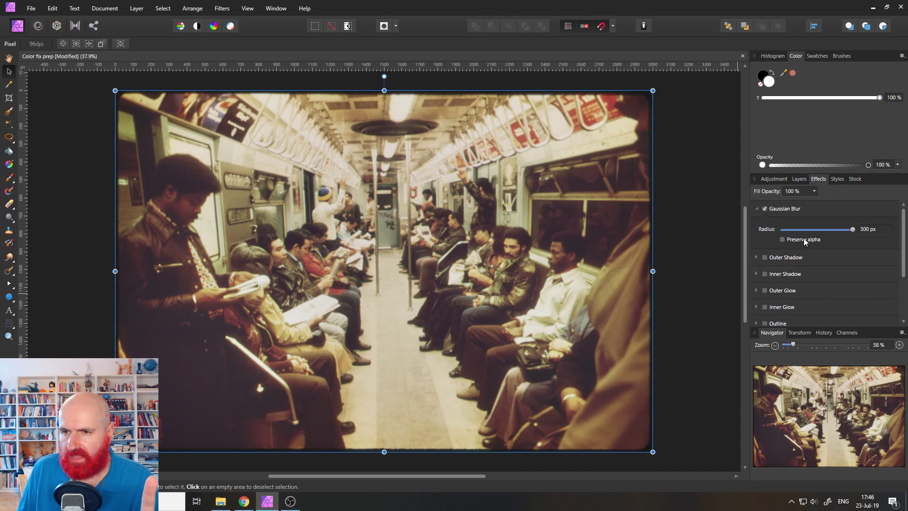
pyautogui.click(782, 239)
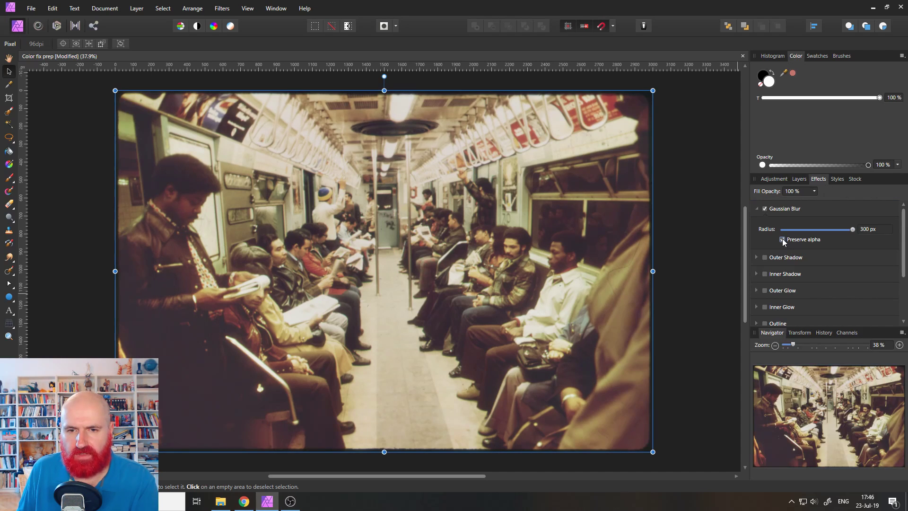
pyautogui.click(799, 179)
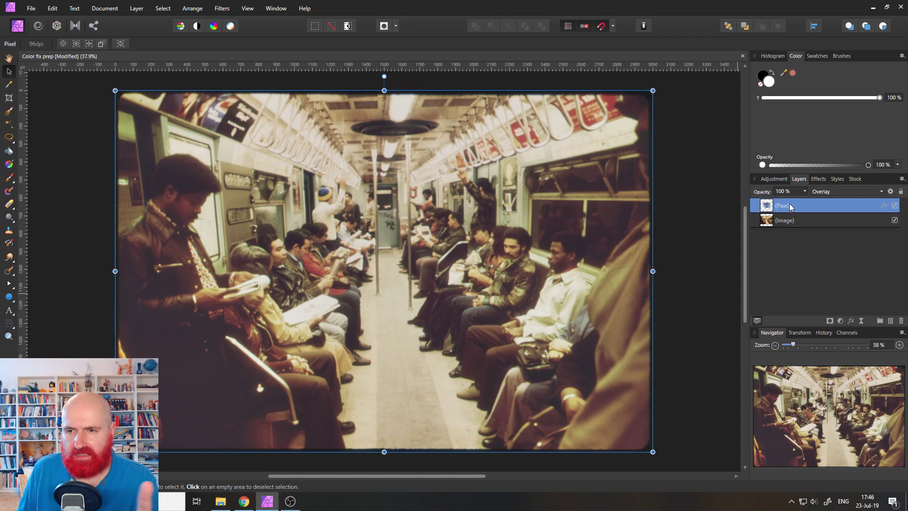
# Compare the Pixel layer in Normal blending, then set it back to Overlay and deselect
pyautogui.click(846, 191)
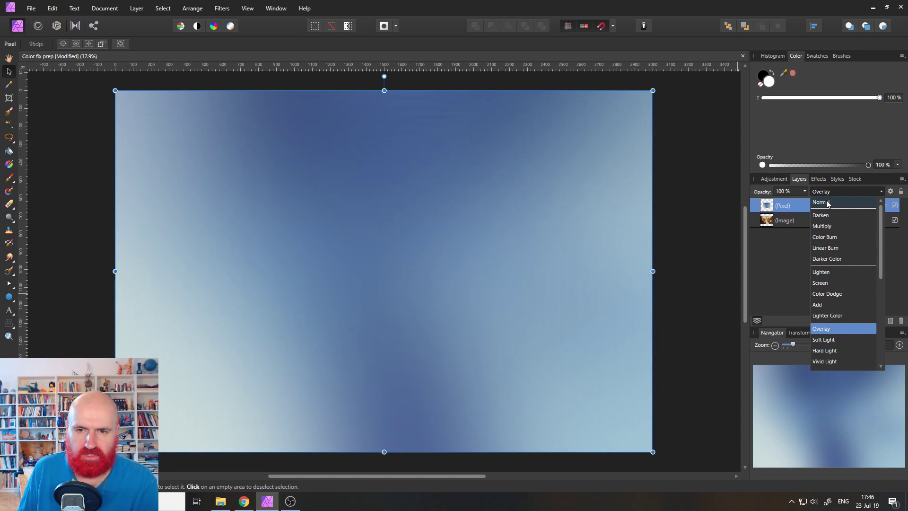
pyautogui.click(826, 202)
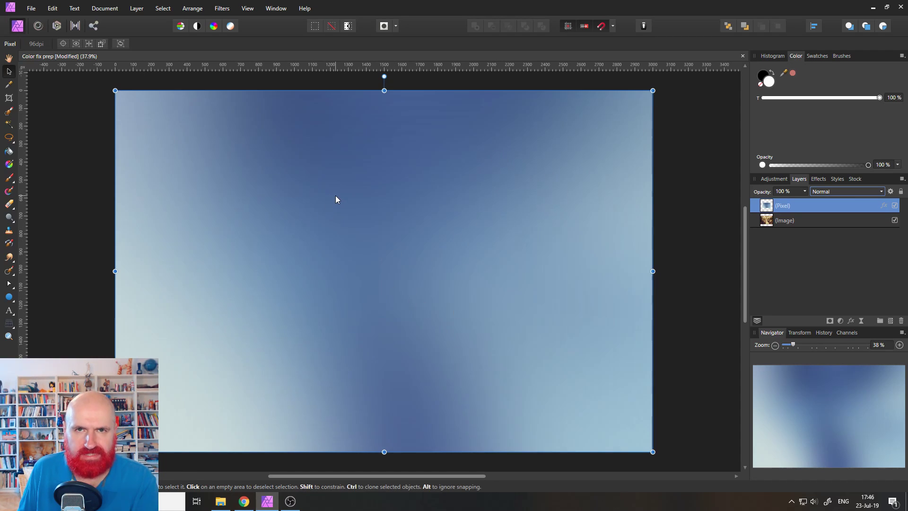
pyautogui.click(835, 192)
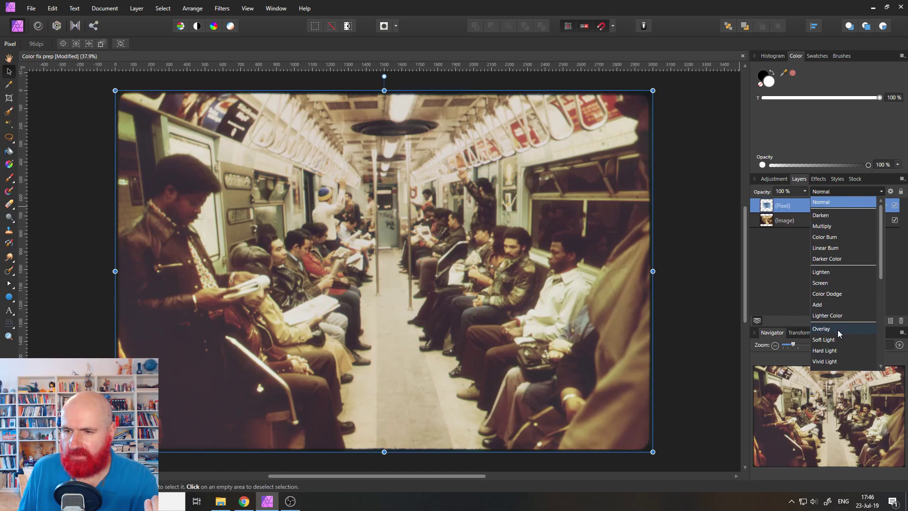
pyautogui.click(838, 330)
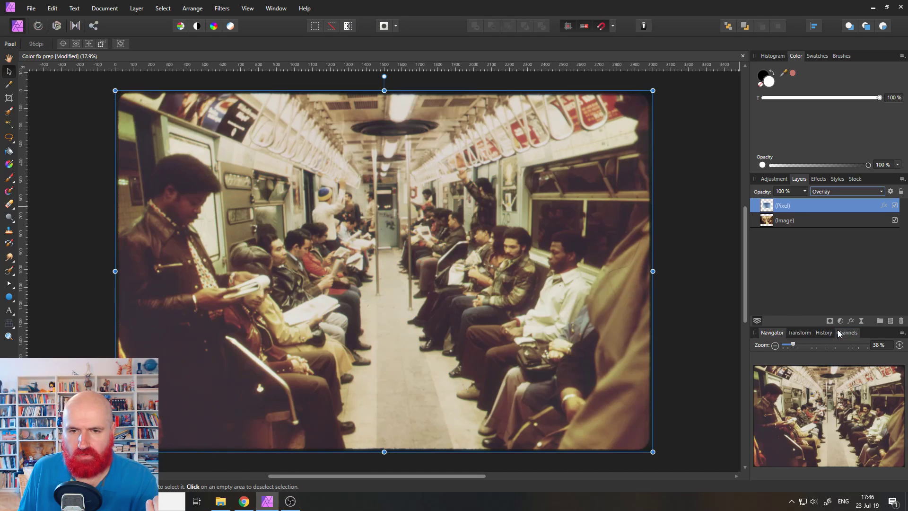
pyautogui.click(707, 310)
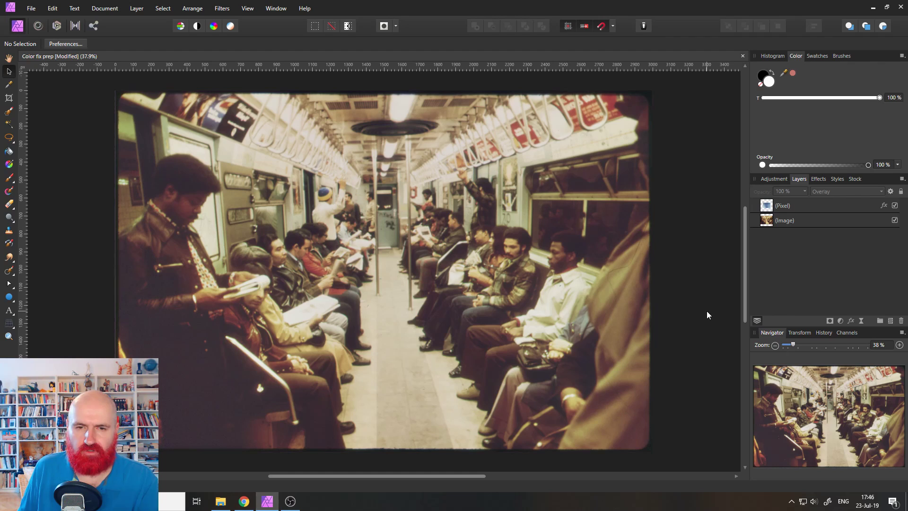
# Duplicate the Image layer, rasterize the copy, and move it to the top of the stack
pyautogui.click(767, 223)
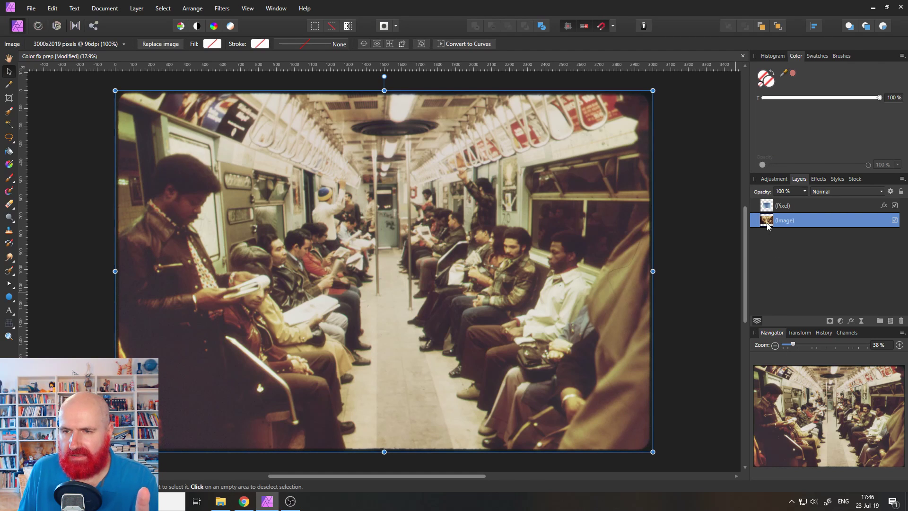
pyautogui.rightClick(767, 222)
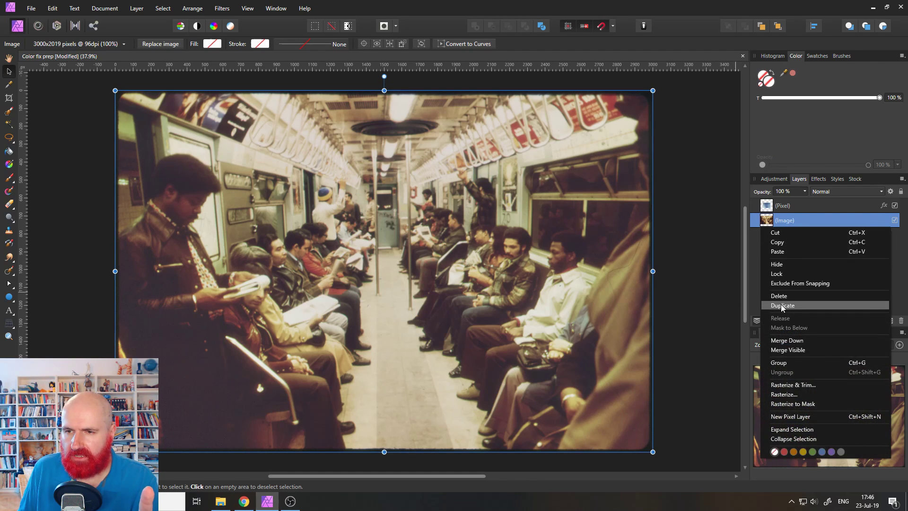
pyautogui.click(781, 305)
pyautogui.rightClick(767, 223)
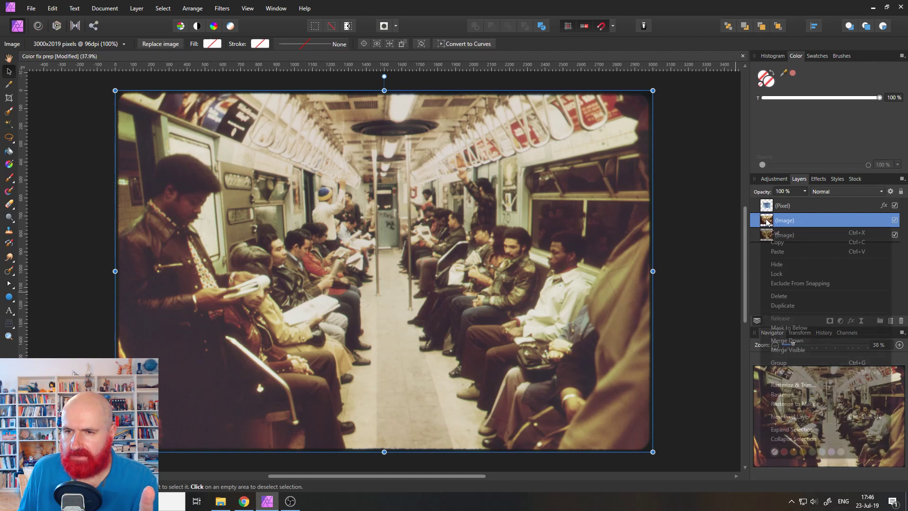
pyautogui.click(790, 394)
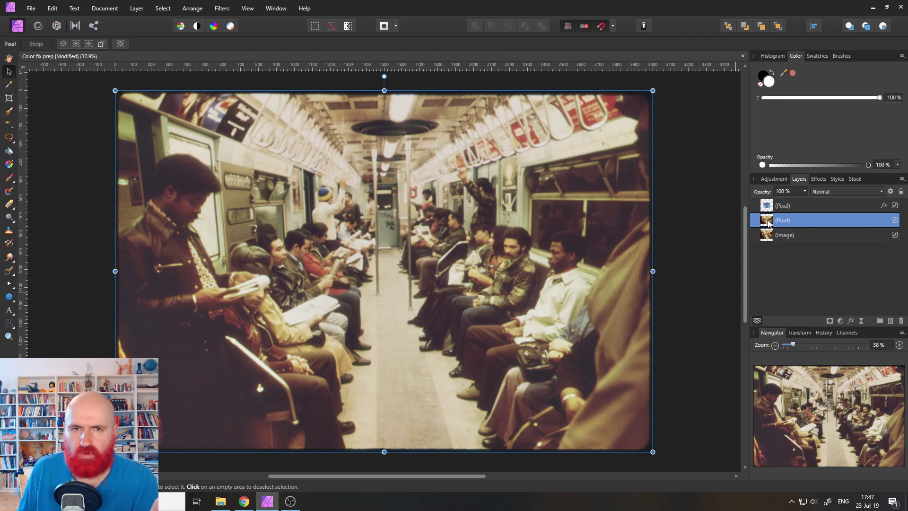
pyautogui.moveTo(768, 224); pyautogui.dragTo(770, 208)
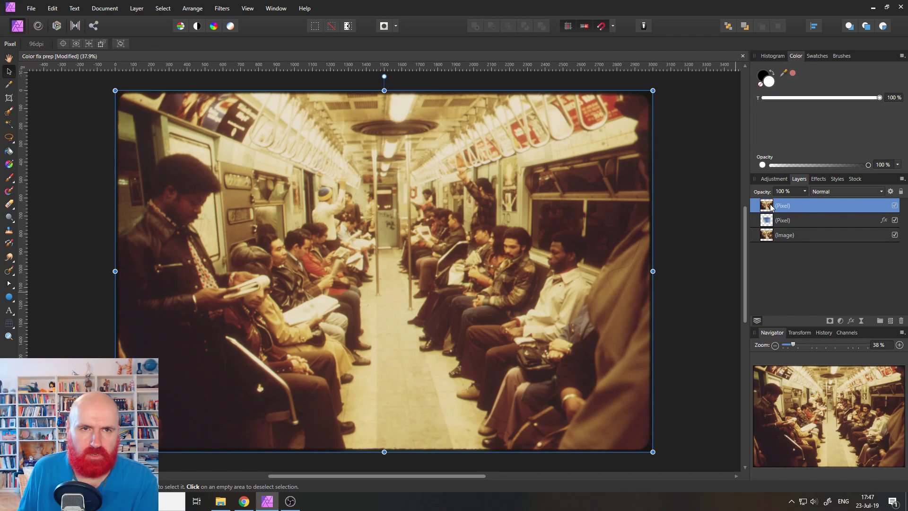
# Apply Filters > Blur > Average to flatten the top layer into one brown colour
pyautogui.click(221, 8)
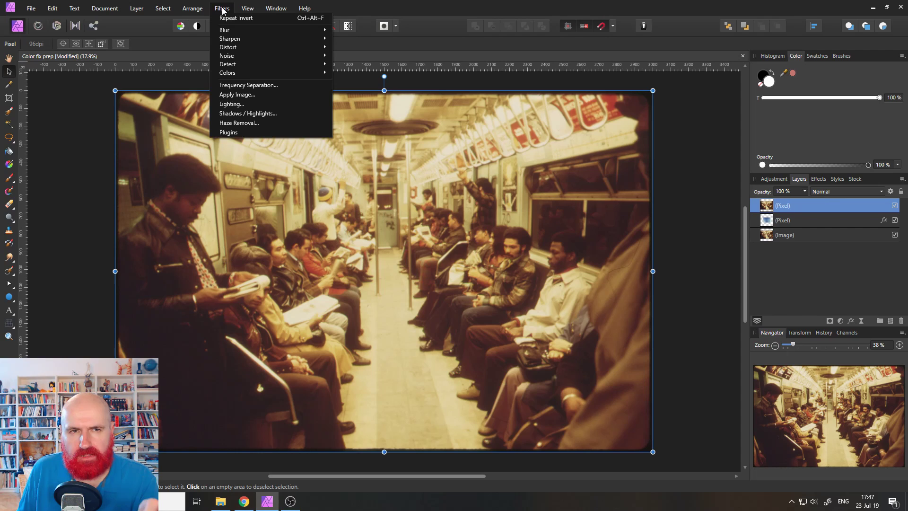
pyautogui.moveTo(227, 31)
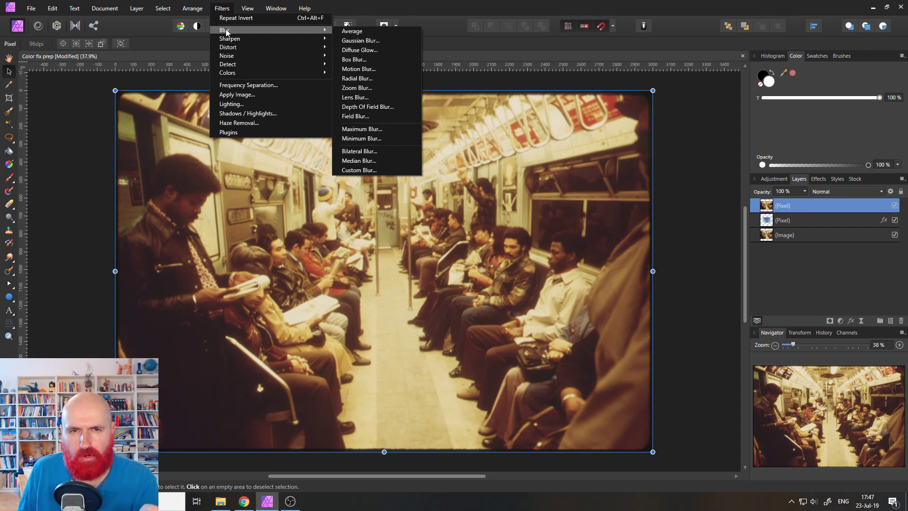
pyautogui.click(352, 32)
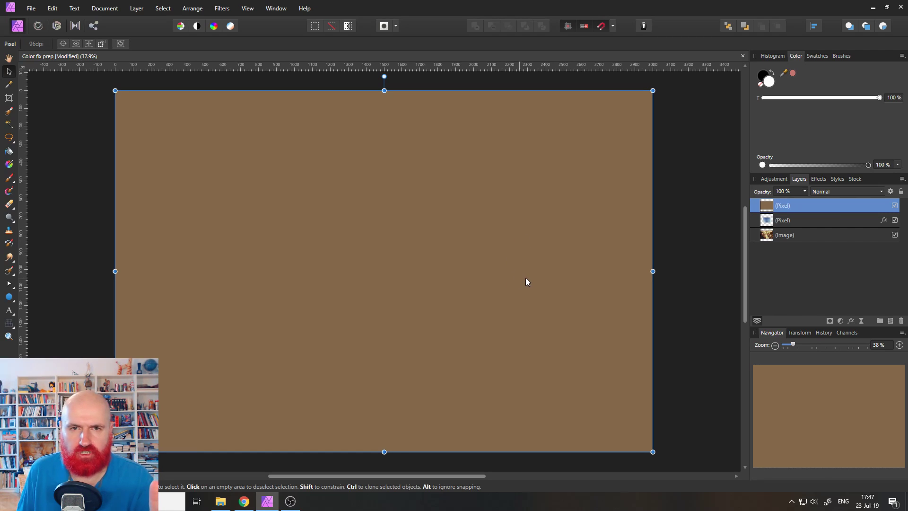
# Invert the averaged brown layer to blue-grey and set its blend mode to Color Burn
pyautogui.click(140, 11)
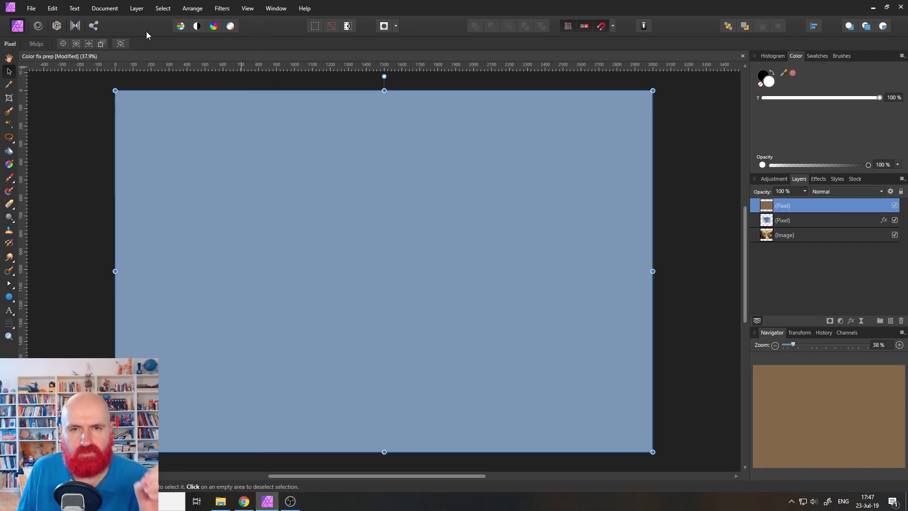
pyautogui.click(146, 31)
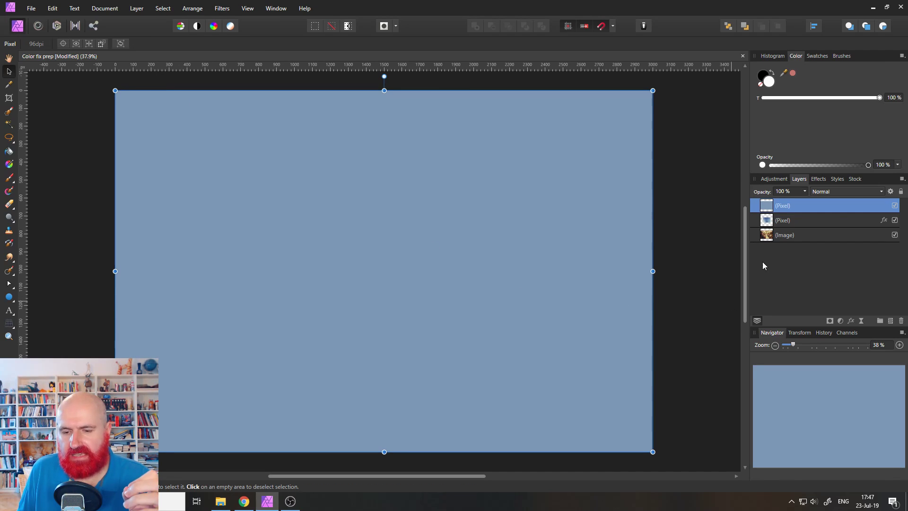
pyautogui.click(831, 192)
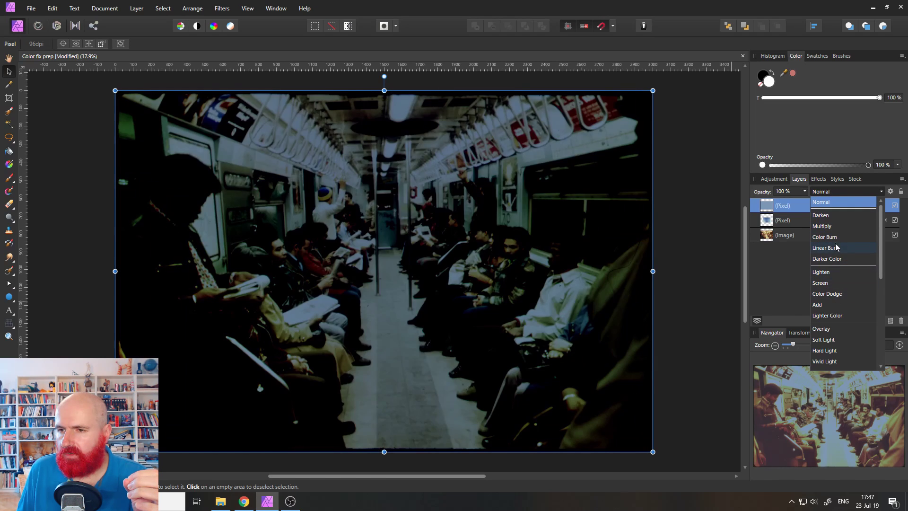
pyautogui.click(833, 237)
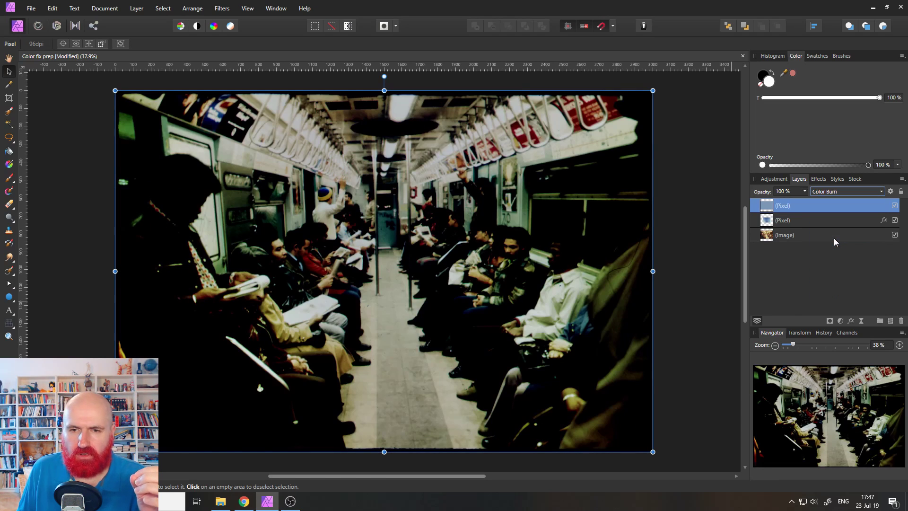
# Give the Color Burn layer a non-linear source blend range: shadows at 0%, midpoint at In 53.7%, Out 46.3%
pyautogui.click(891, 192)
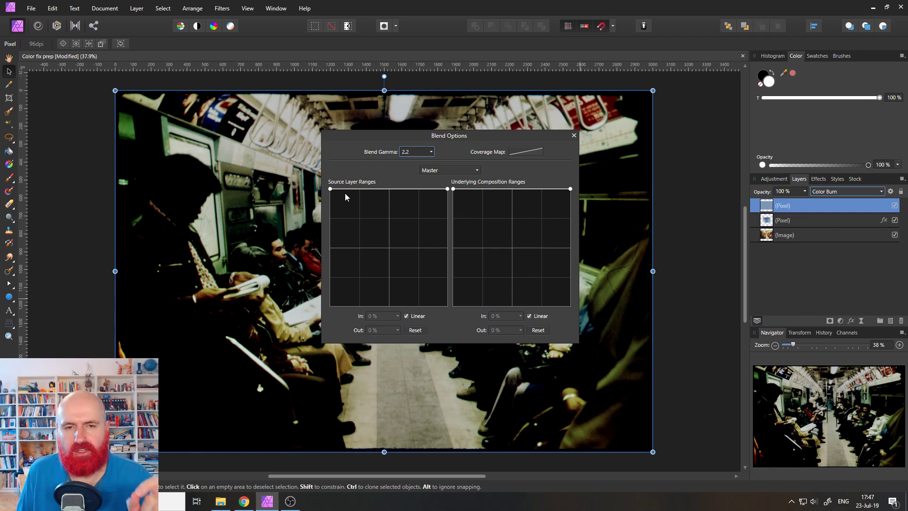
pyautogui.click(331, 189)
pyautogui.moveTo(331, 189); pyautogui.dragTo(315, 354)
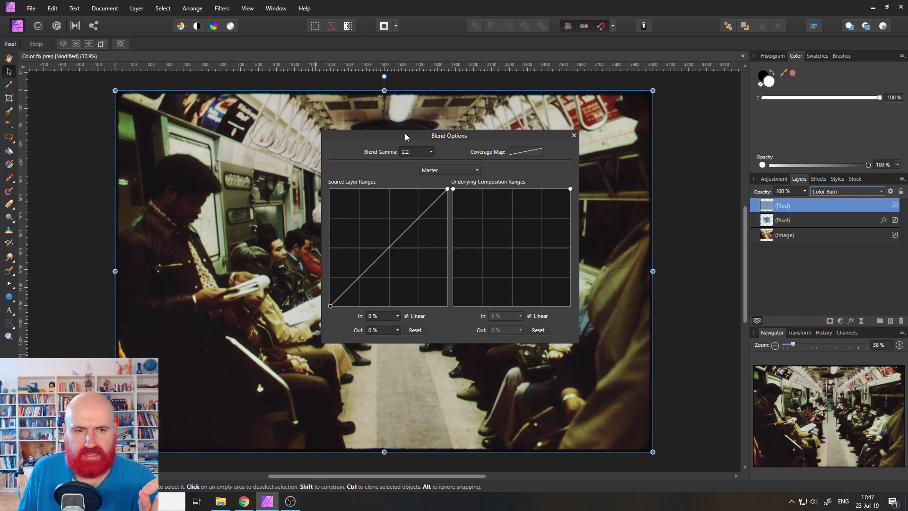
pyautogui.moveTo(404, 133); pyautogui.dragTo(573, 159)
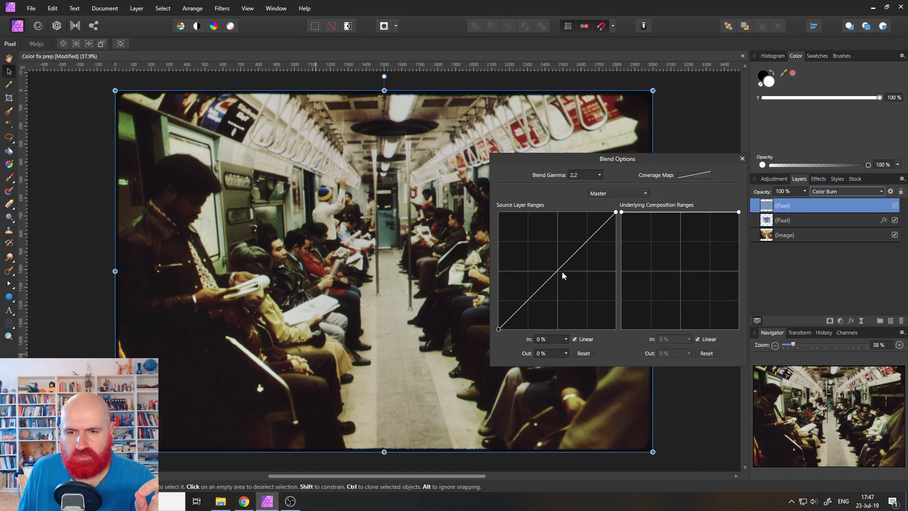
pyautogui.click(557, 271)
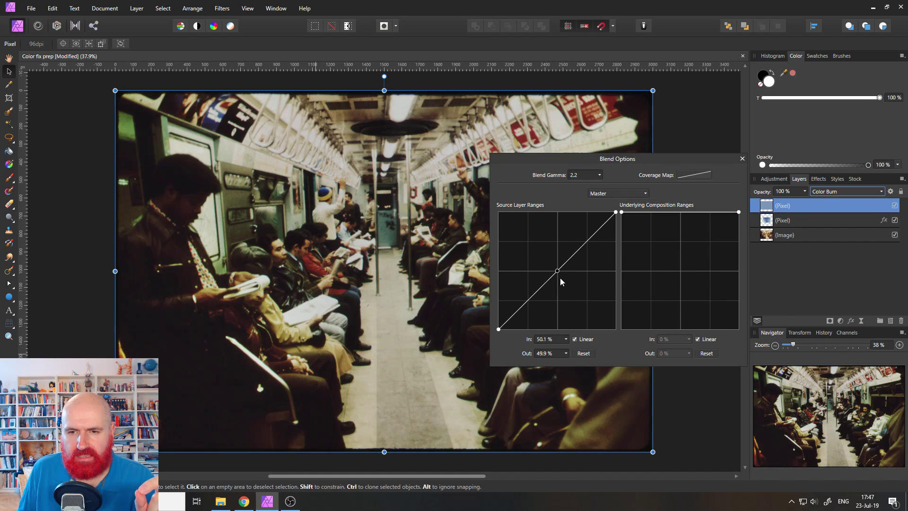
pyautogui.click(574, 339)
pyautogui.moveTo(557, 271); pyautogui.dragTo(561, 272)
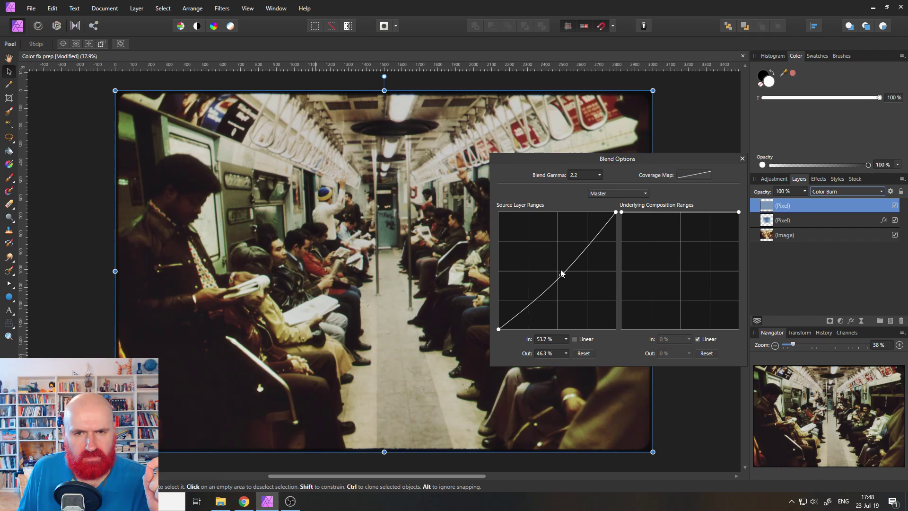
pyautogui.moveTo(532, 161); pyautogui.dragTo(502, 174)
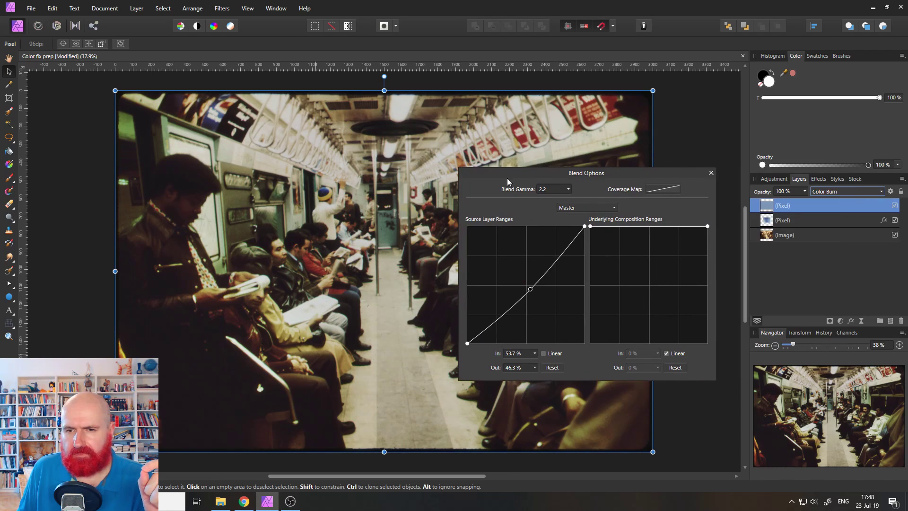
pyautogui.click(713, 174)
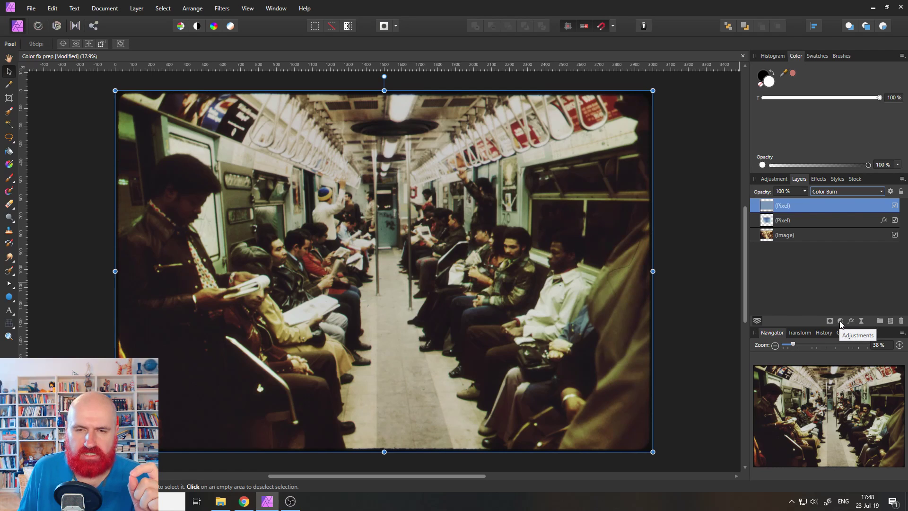
# Click empty canvas so the context toolbar shows No Selection
pyautogui.click(714, 293)
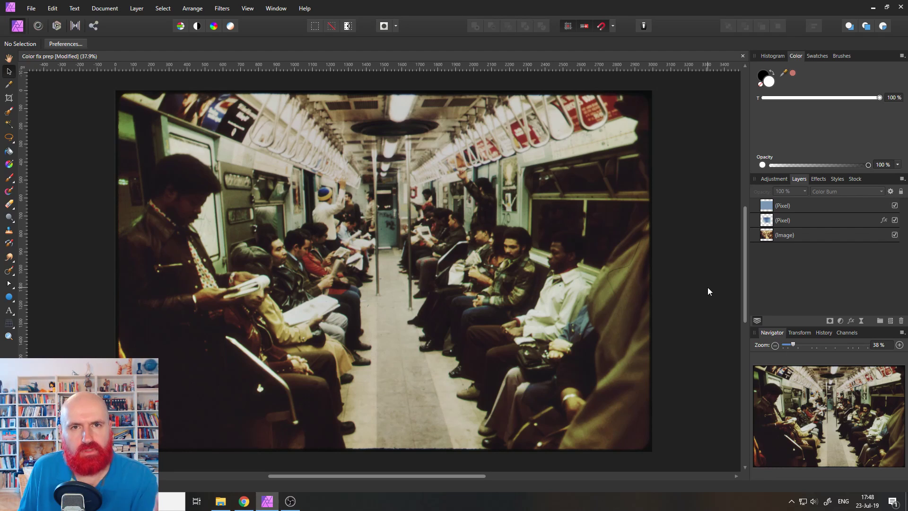
# Add a Levels adjustment layer with black level 3%, white level 85% and gamma 0.964
pyautogui.click(840, 321)
pyautogui.click(838, 89)
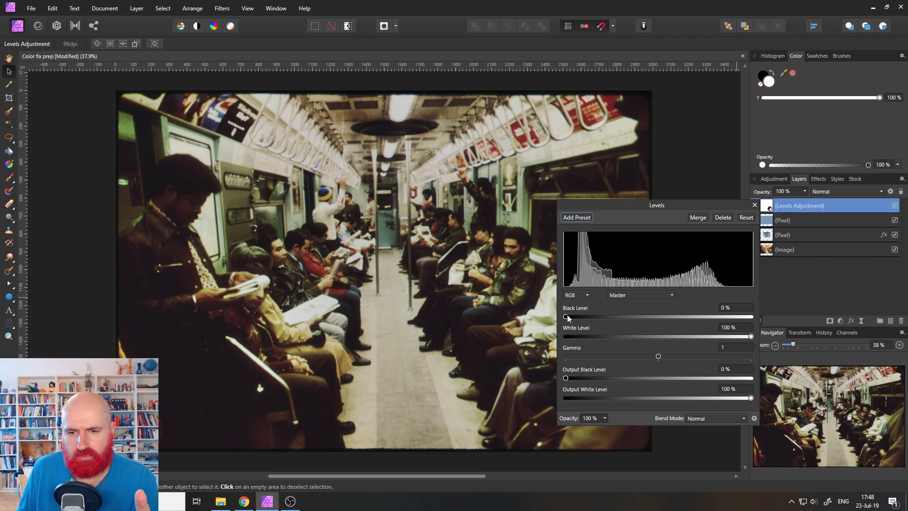
pyautogui.moveTo(566, 317); pyautogui.dragTo(572, 317)
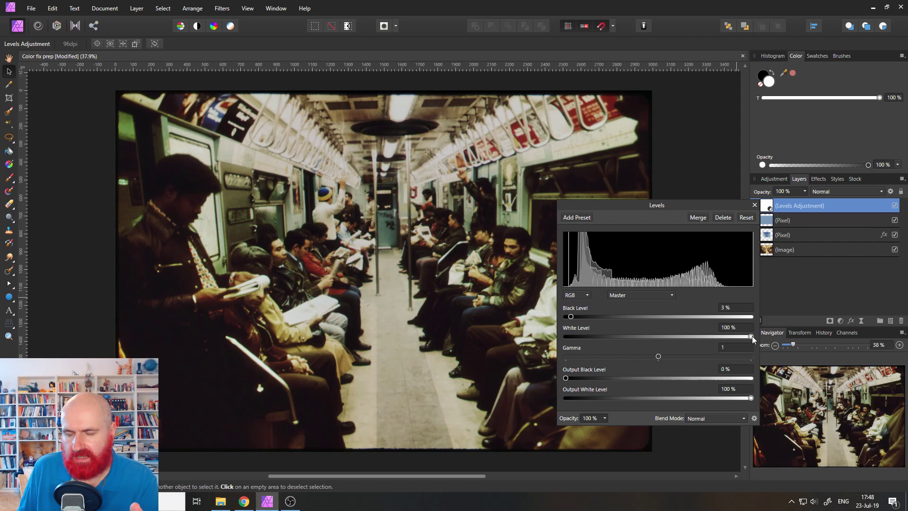
pyautogui.moveTo(752, 336); pyautogui.dragTo(724, 335)
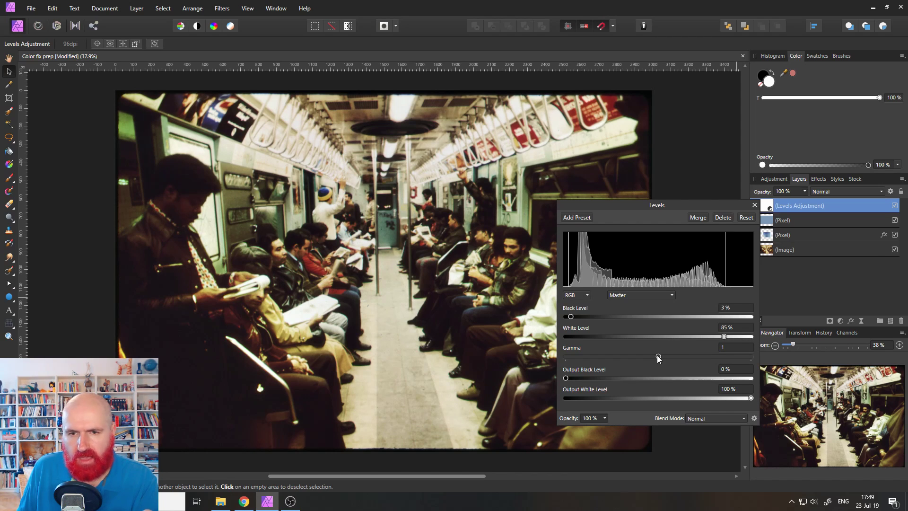
pyautogui.moveTo(657, 356)
pyautogui.mouseDown()
pyautogui.moveTo(637, 356)
pyautogui.moveTo(652, 354)
pyautogui.mouseUp()
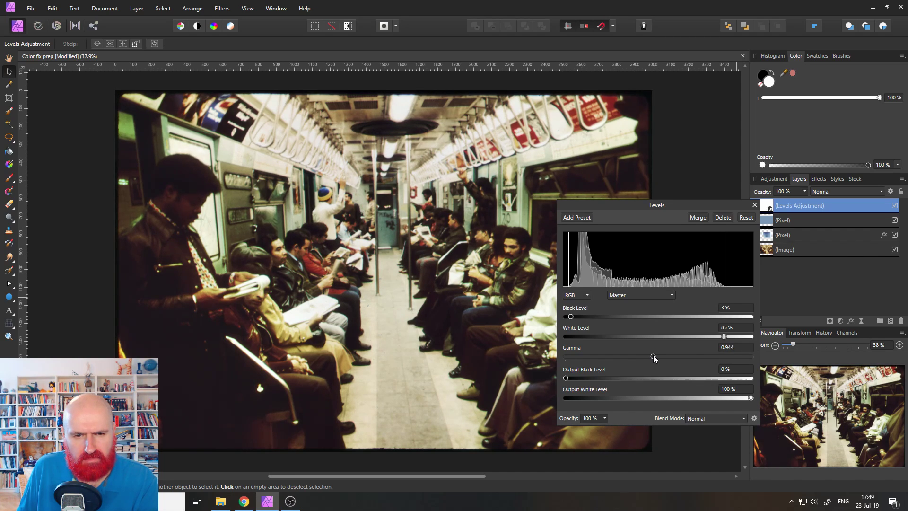
pyautogui.click(754, 205)
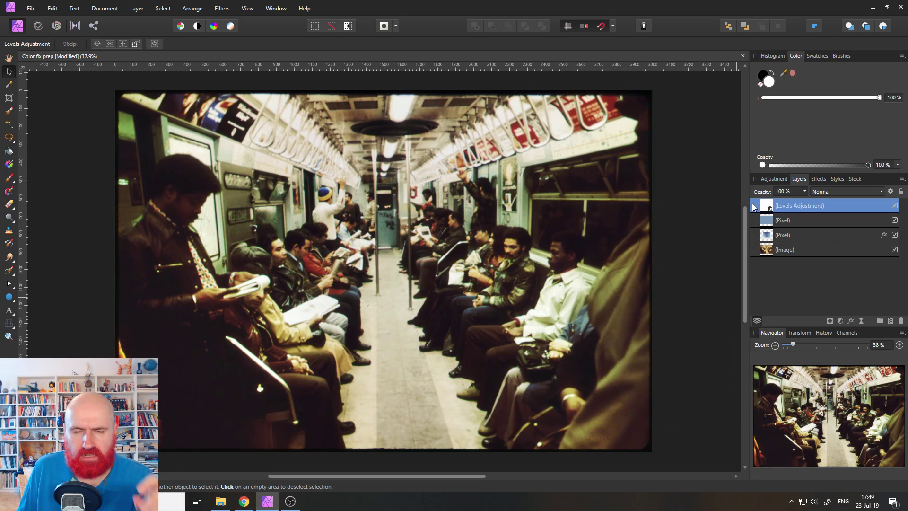
# Add a live Unsharp Mask filter and move it out of Levels to the top of the stack
pyautogui.click(862, 321)
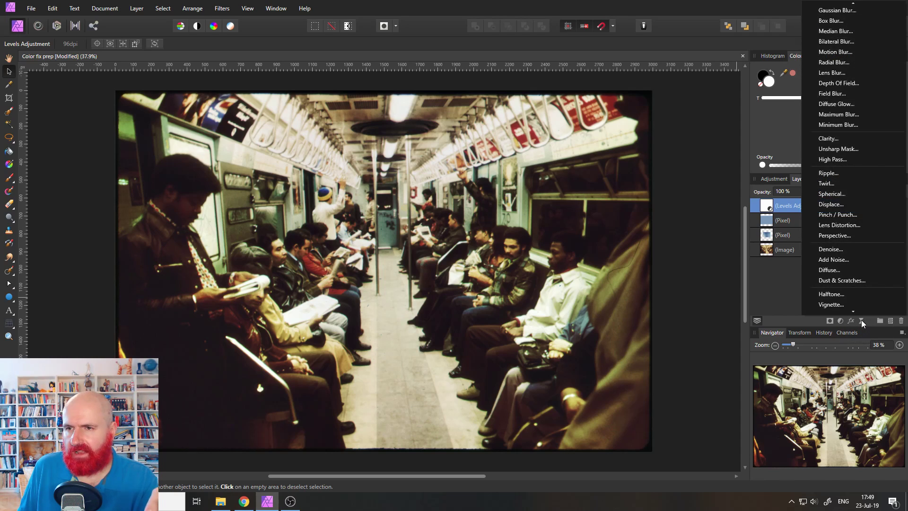
pyautogui.click(849, 149)
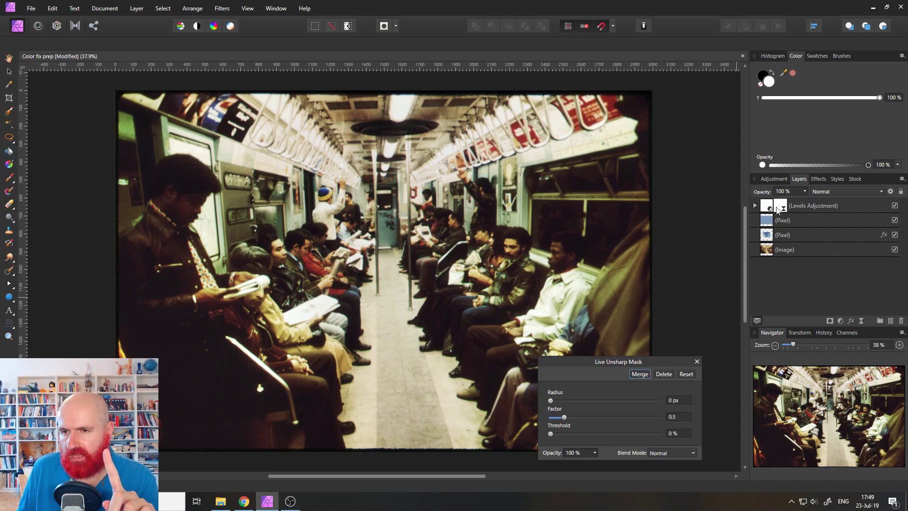
pyautogui.click(753, 206)
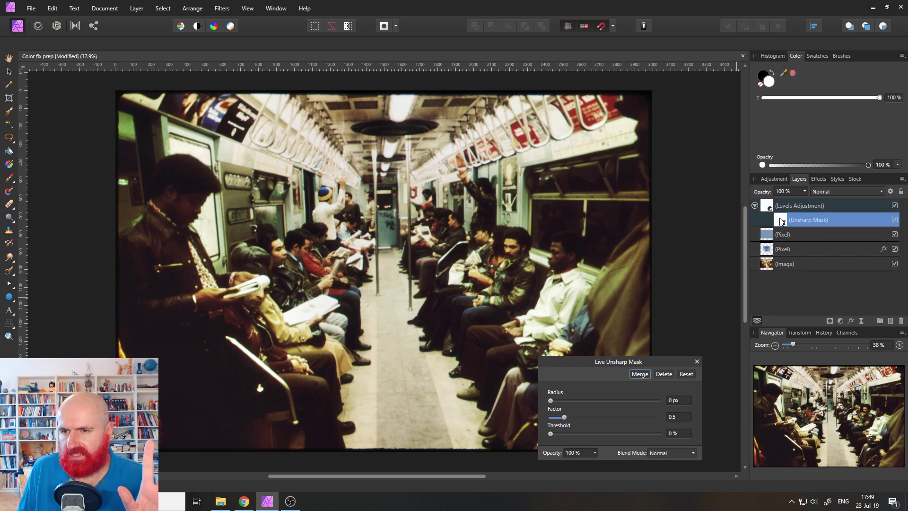
pyautogui.moveTo(784, 219)
pyautogui.mouseDown()
pyautogui.moveTo(777, 199)
pyautogui.moveTo(773, 208)
pyautogui.mouseUp()
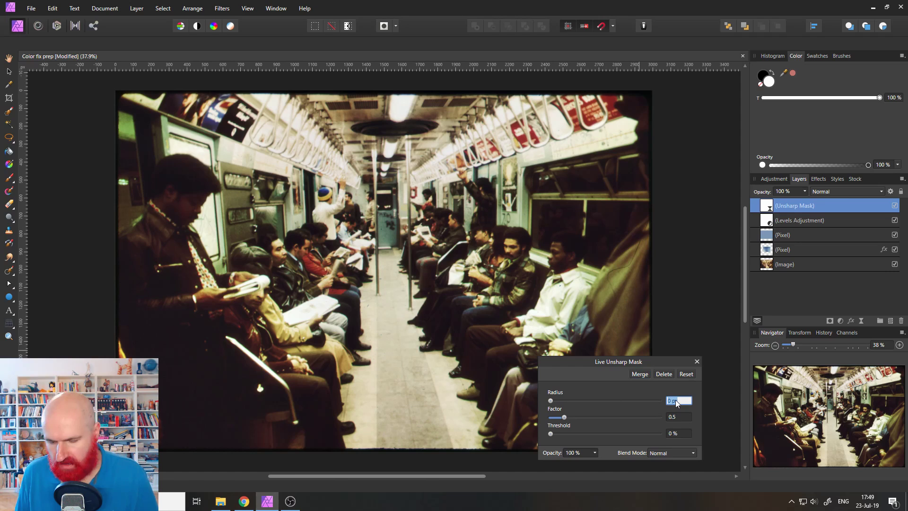
# Set the Unsharp Mask radius to 1.5 px and factor to about 3.3
pyautogui.write('1.5')
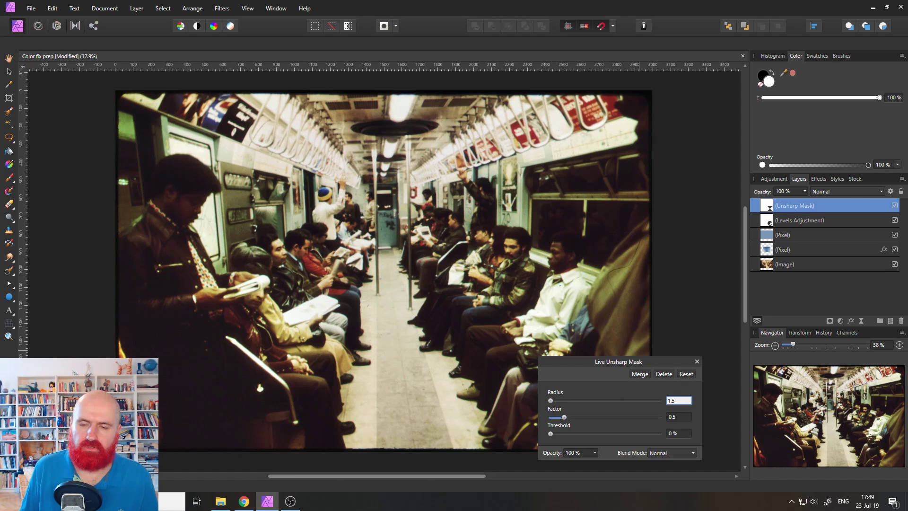
pyautogui.press('Return')
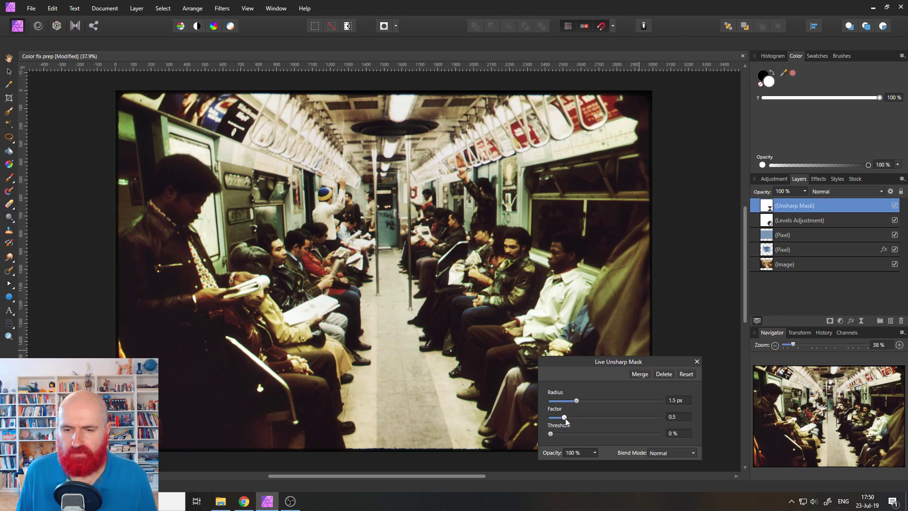
pyautogui.moveTo(566, 418); pyautogui.dragTo(643, 424)
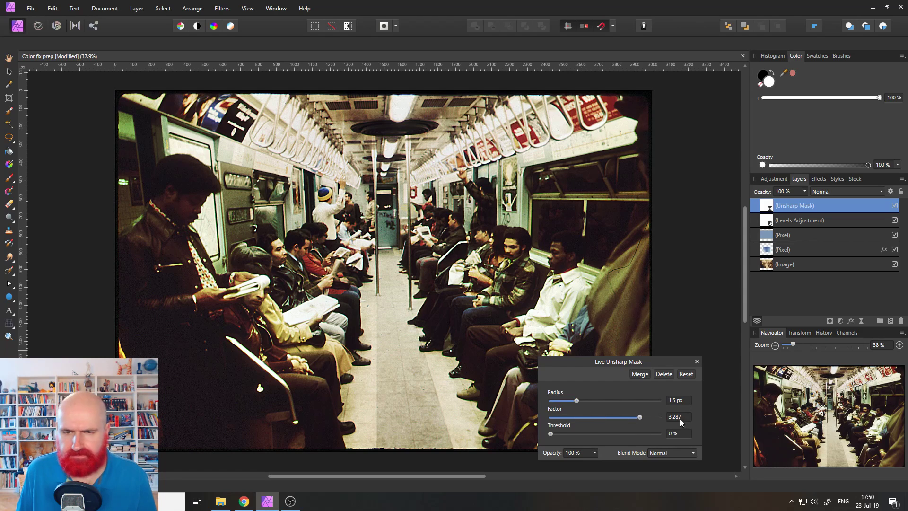
pyautogui.click(698, 362)
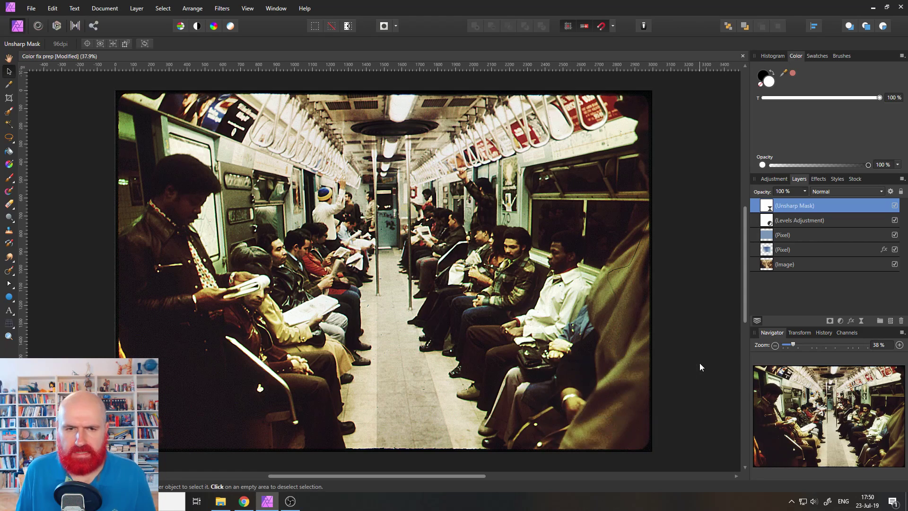